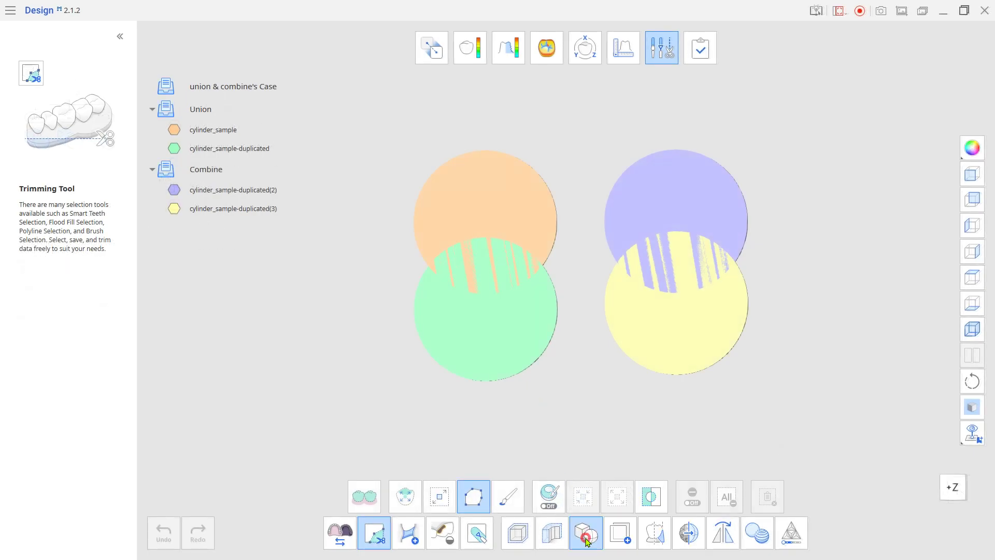
Step: Unite cylinder_sample and cylinder_sample-duplicated into one mesh with the Boolean Union operation
{"action": "left_click", "coordinate": [588, 542]}
{"action": "left_click", "coordinate": [553, 500]}
{"action": "left_click_drag", "start_coordinate": [383, 209], "coordinate": [280, 135]}
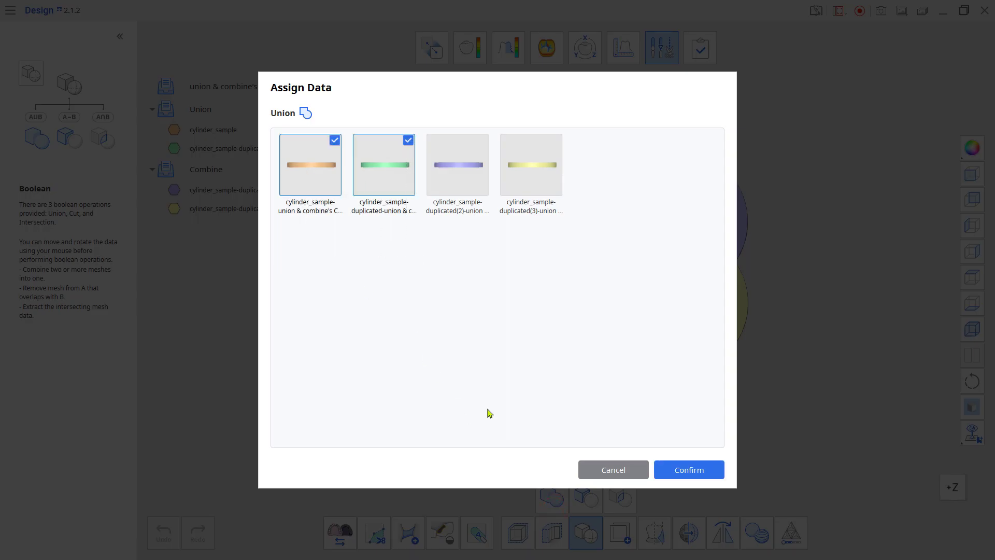
{"action": "left_click", "coordinate": [673, 471]}
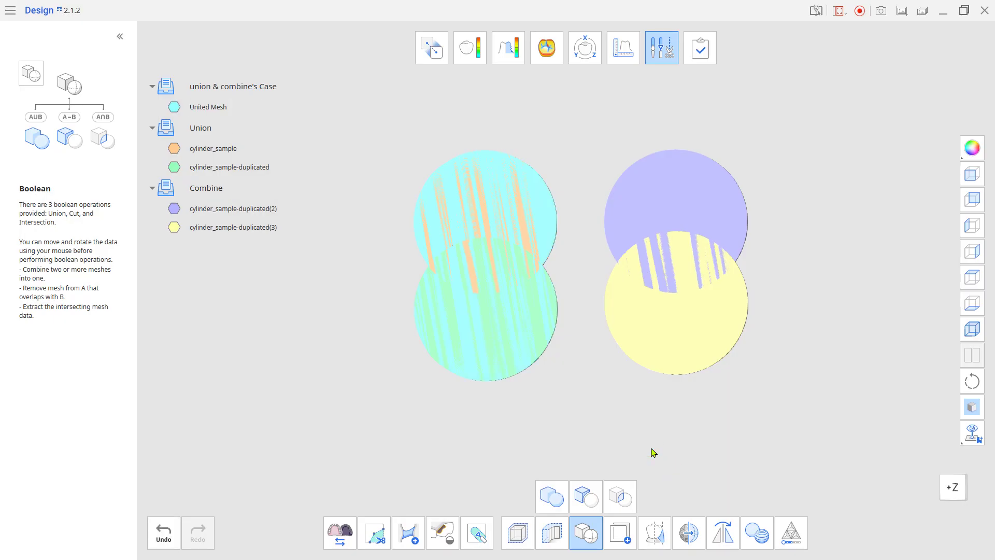
Step: Combine cylinder_sample-duplicated(2) and cylinder_sample-duplicated(3) into one mesh with the Combine tool
{"action": "left_click", "coordinate": [752, 542]}
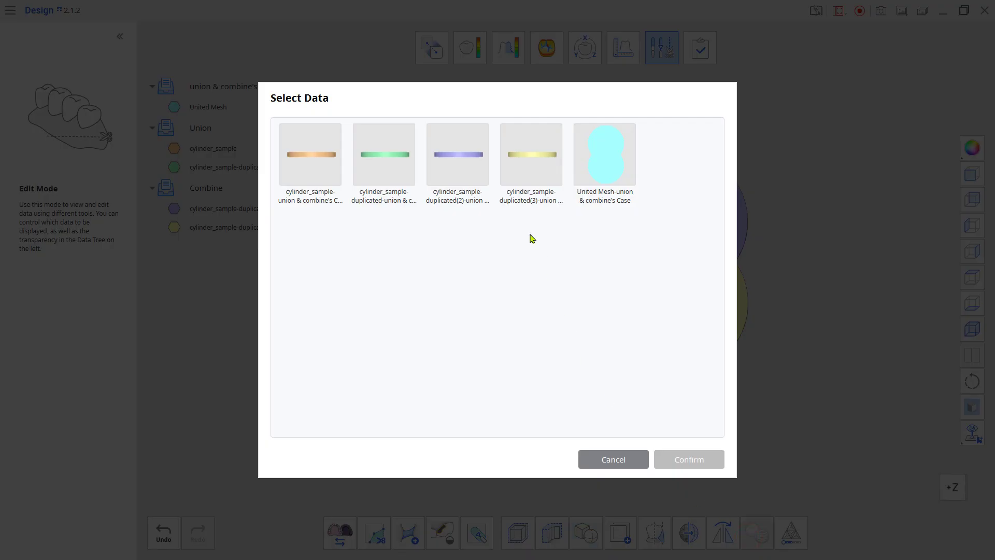
{"action": "left_click_drag", "start_coordinate": [528, 238], "coordinate": [477, 165]}
{"action": "left_click", "coordinate": [684, 460]}
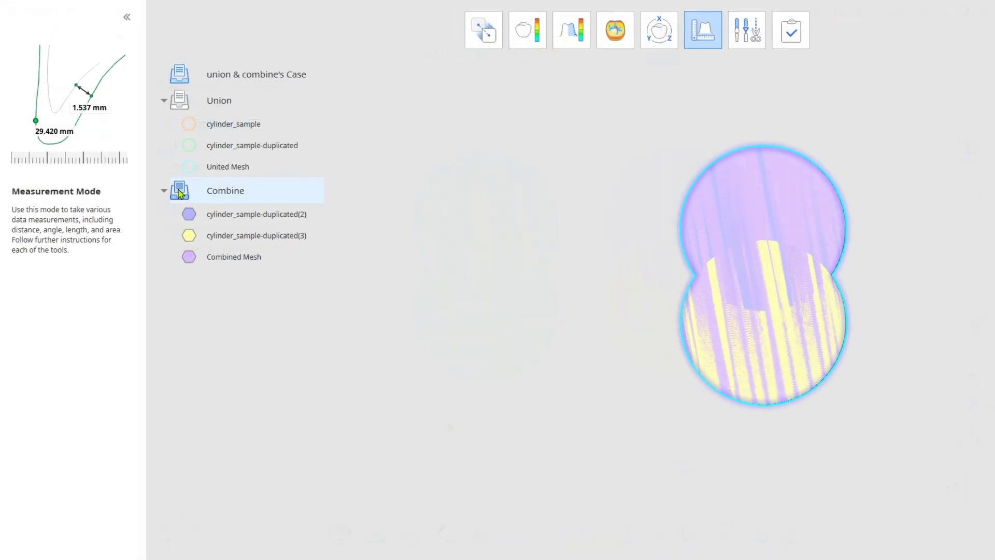
Step: Display only the United Mesh and Combined Mesh and create a measurement section line across both discs
{"action": "left_click", "coordinate": [273, 162]}
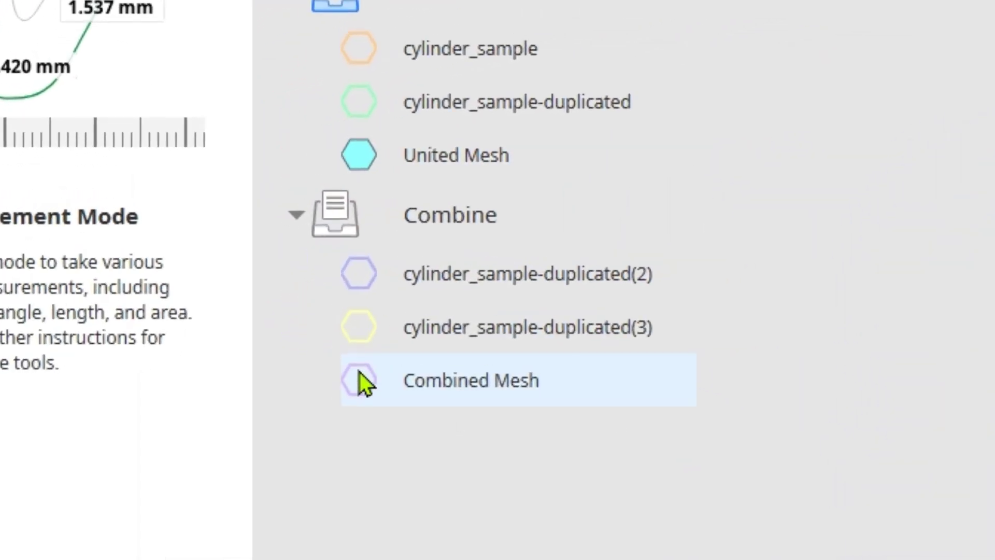
{"action": "left_click", "coordinate": [273, 318]}
{"action": "right_click_drag", "start_coordinate": [574, 254], "coordinate": [567, 270]}
{"action": "right_click_drag", "start_coordinate": [567, 270], "coordinate": [588, 269]}
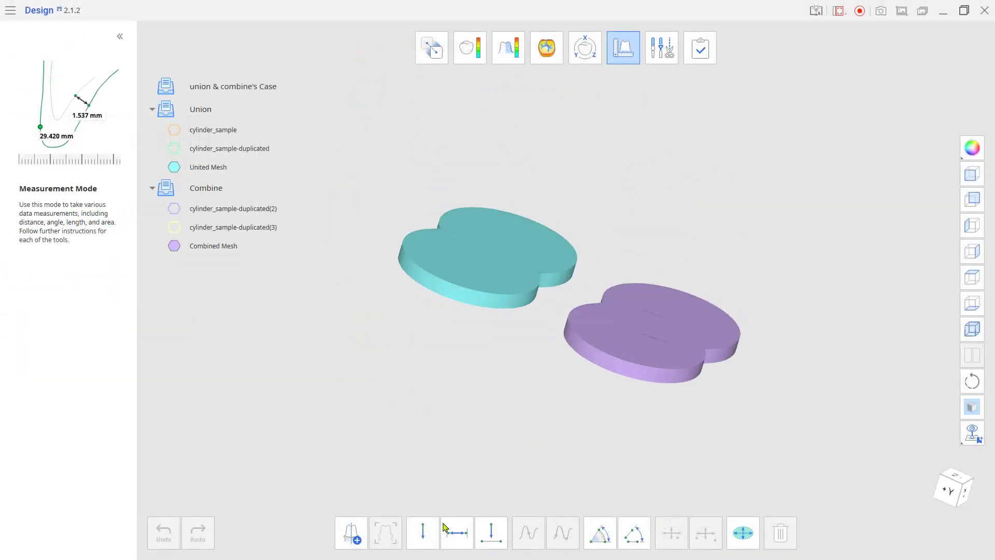
{"action": "left_click_drag", "start_coordinate": [590, 273], "coordinate": [568, 501]}
{"action": "left_click", "coordinate": [353, 534]}
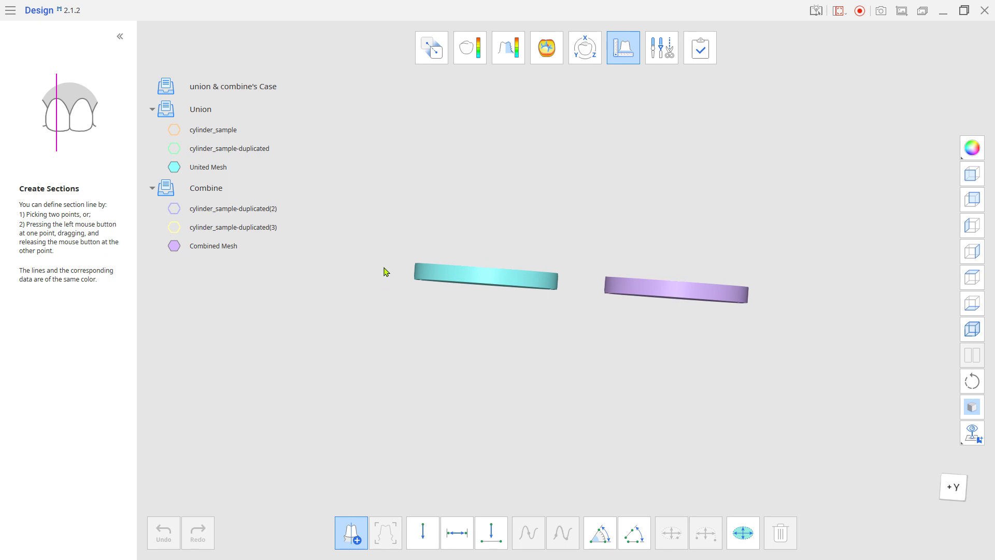
{"action": "left_click_drag", "start_coordinate": [772, 310], "coordinate": [780, 303]}
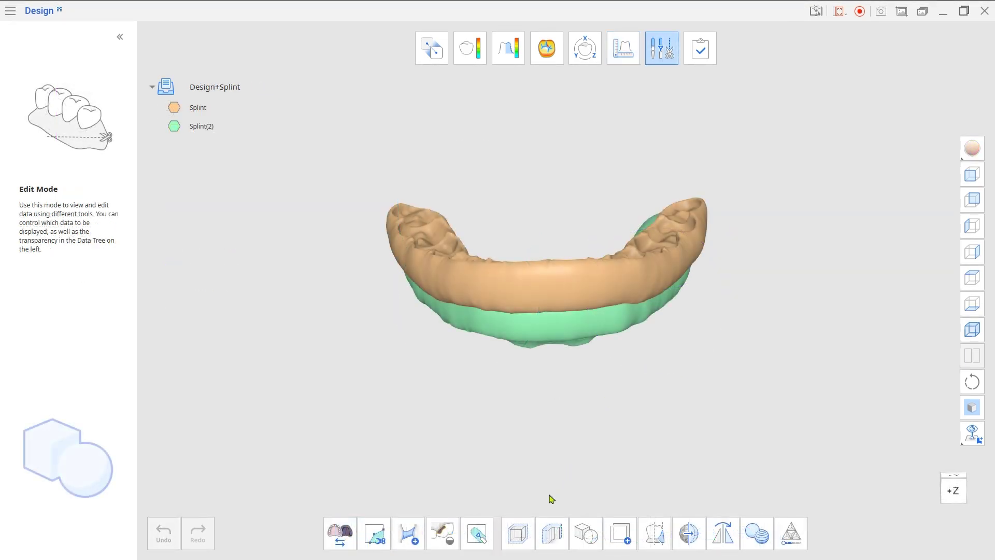
Step: Unite Splint and Splint(2) with Boolean Union and check the united mesh's interior by changing its transparency
{"action": "left_click", "coordinate": [581, 534]}
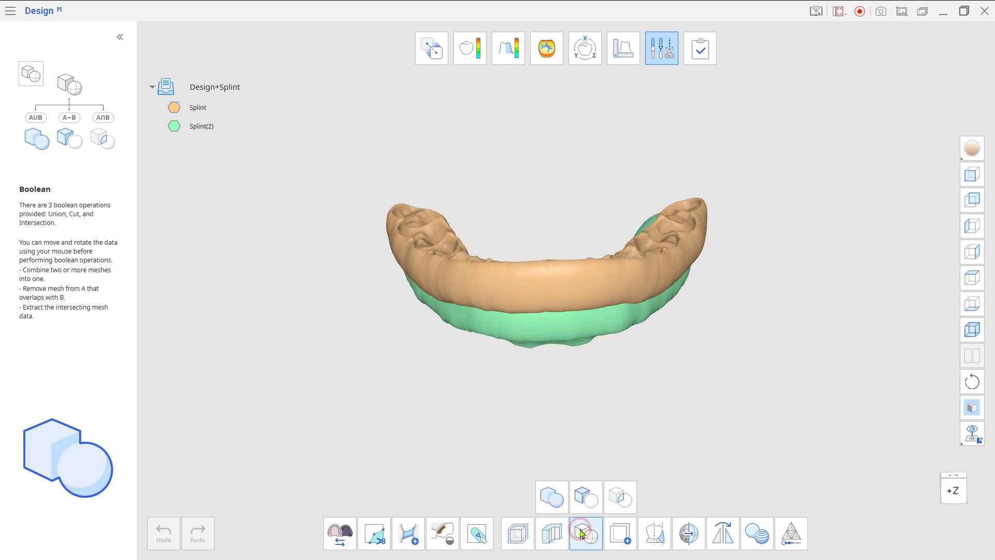
{"action": "left_click", "coordinate": [559, 499]}
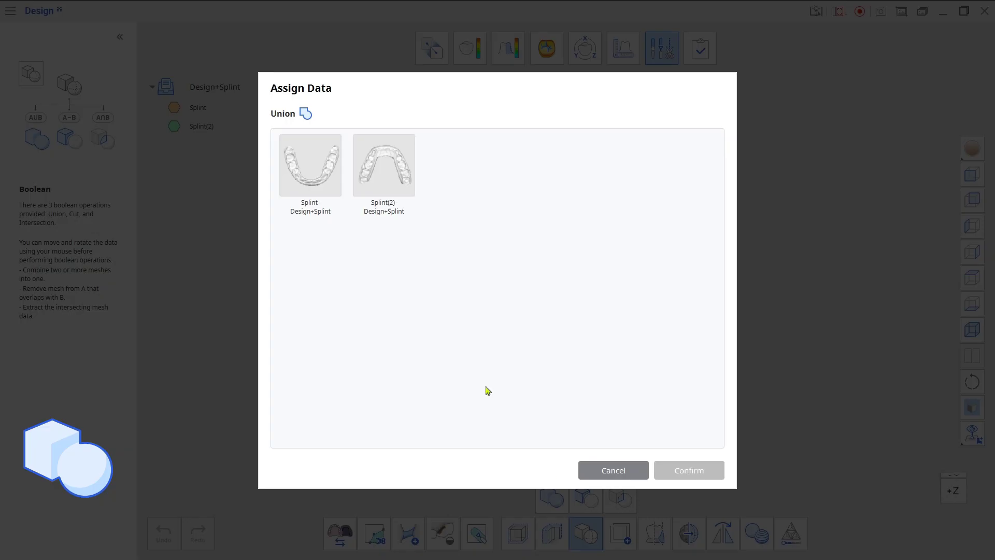
{"action": "left_click", "coordinate": [664, 470]}
{"action": "left_click", "coordinate": [210, 146]}
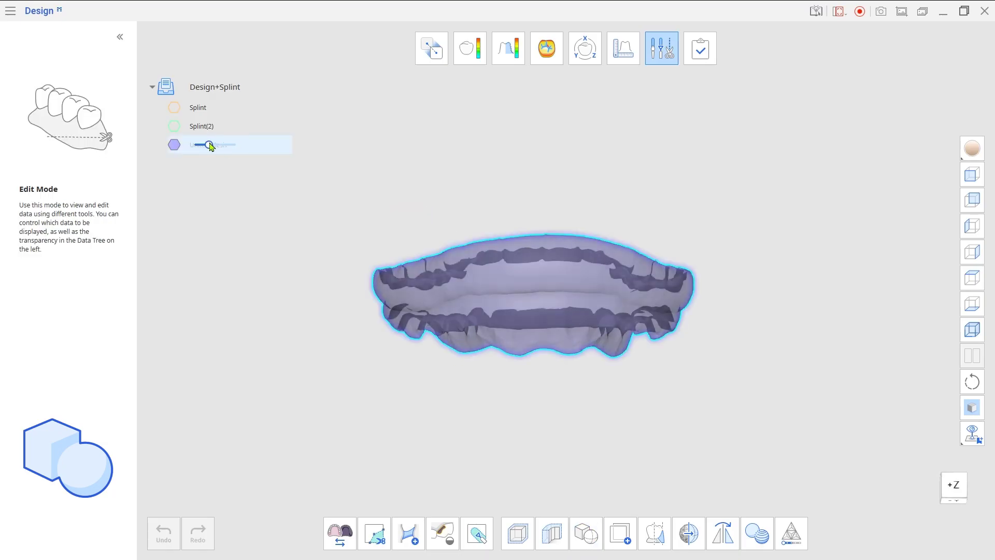
{"action": "left_click_drag", "start_coordinate": [210, 145], "coordinate": [237, 145]}
Step: Brush-select the seam between the two splints all around the United Mesh with the Smooth Surface tool
{"action": "left_click", "coordinate": [689, 533]}
{"action": "left_click", "coordinate": [439, 498]}
{"action": "left_click", "coordinate": [439, 461]}
{"action": "left_click", "coordinate": [404, 461]}
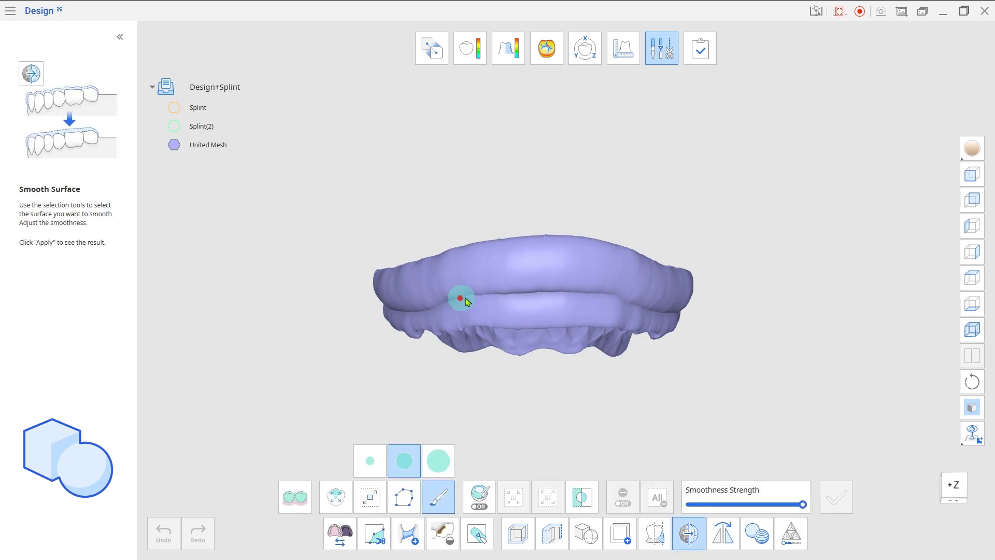
{"action": "left_click_drag", "start_coordinate": [648, 290], "coordinate": [674, 306]}
{"action": "mouse_move", "coordinate": [648, 306]}
{"action": "right_mouse_down"}
{"action": "mouse_move", "coordinate": [413, 291]}
{"action": "mouse_move", "coordinate": [435, 362]}
{"action": "right_mouse_up"}
{"action": "left_click_drag", "start_coordinate": [434, 361], "coordinate": [512, 312]}
{"action": "right_click_drag", "start_coordinate": [511, 313], "coordinate": [545, 275]}
{"action": "left_click_drag", "start_coordinate": [544, 275], "coordinate": [654, 284]}
{"action": "left_click", "coordinate": [370, 461]}
{"action": "right_click_drag", "start_coordinate": [623, 374], "coordinate": [664, 381]}
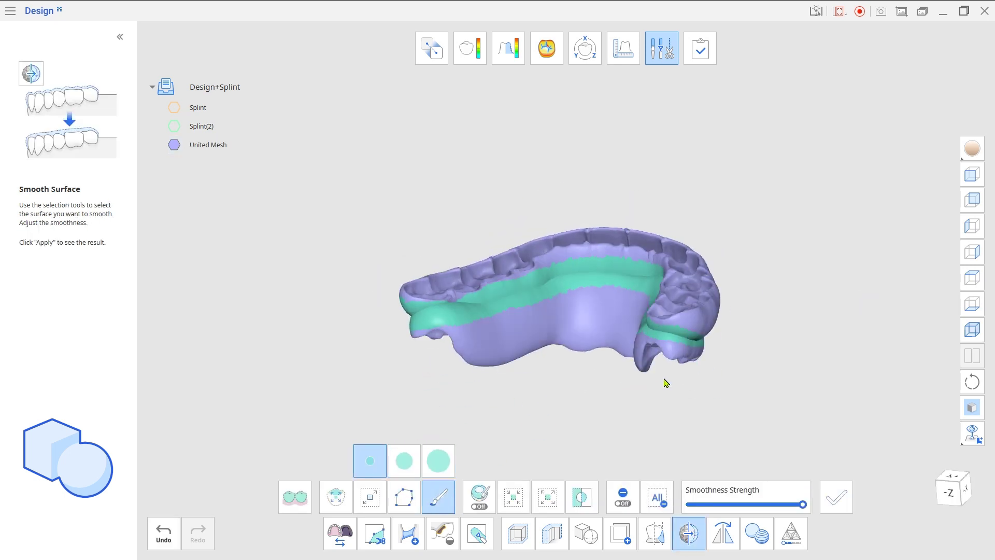
{"action": "left_click", "coordinate": [405, 461]}
{"action": "left_click_drag", "start_coordinate": [596, 337], "coordinate": [446, 313]}
{"action": "right_click_drag", "start_coordinate": [778, 353], "coordinate": [443, 382]}
Step: Apply the surface smoothing to the selected splint seam and close the smoothing tool
{"action": "left_click", "coordinate": [838, 500]}
{"action": "left_click", "coordinate": [689, 537]}
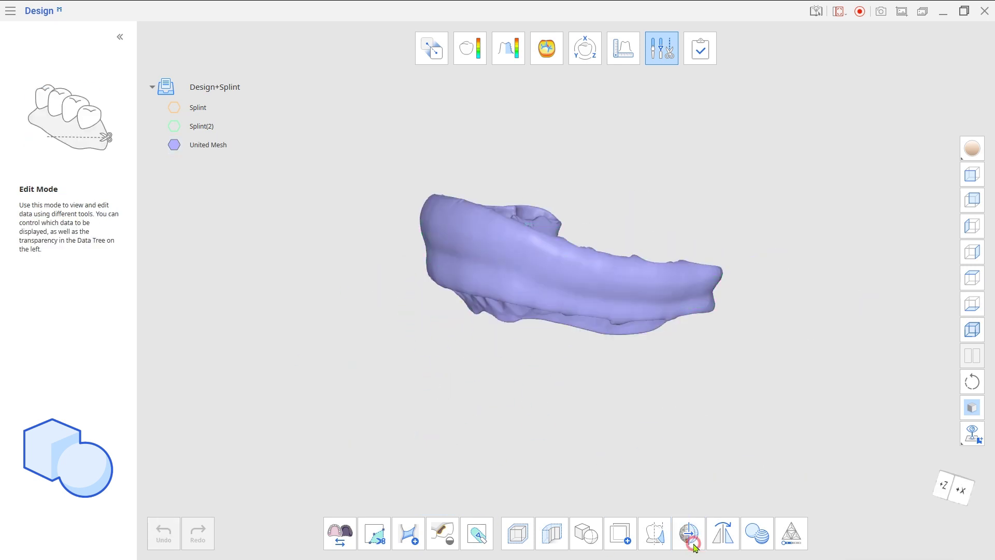
{"action": "right_click_drag", "start_coordinate": [665, 393], "coordinate": [560, 402]}
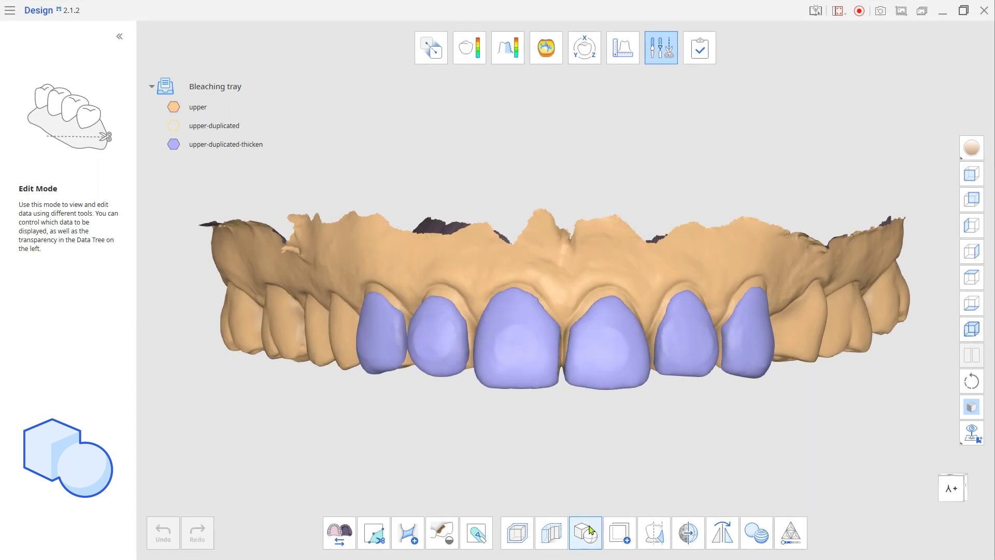
Step: Unite upper and upper-duplicated-thicken of the Bleaching tray case with the Boolean Union operation
{"action": "left_click", "coordinate": [590, 531]}
{"action": "left_click", "coordinate": [554, 497]}
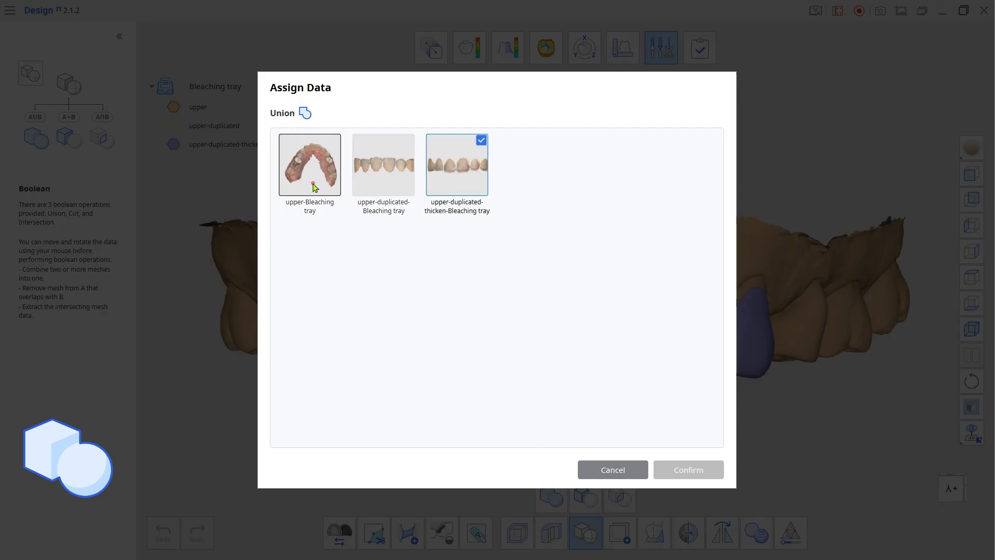
{"action": "left_click", "coordinate": [313, 186]}
{"action": "left_click", "coordinate": [678, 470]}
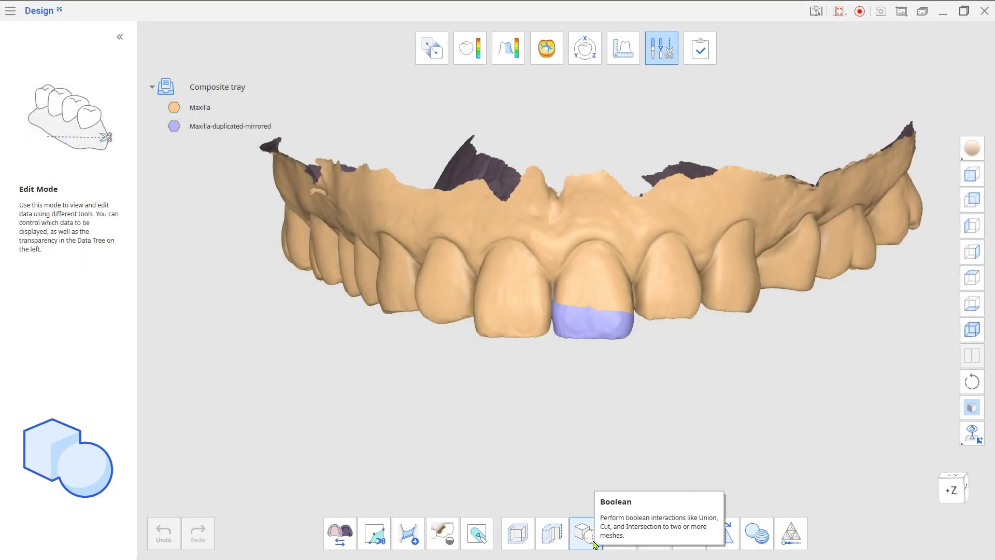
Step: Unite Maxilla and Maxilla-duplicated-mirrored of the Composite tray case with the Boolean Union operation
{"action": "left_click", "coordinate": [586, 533]}
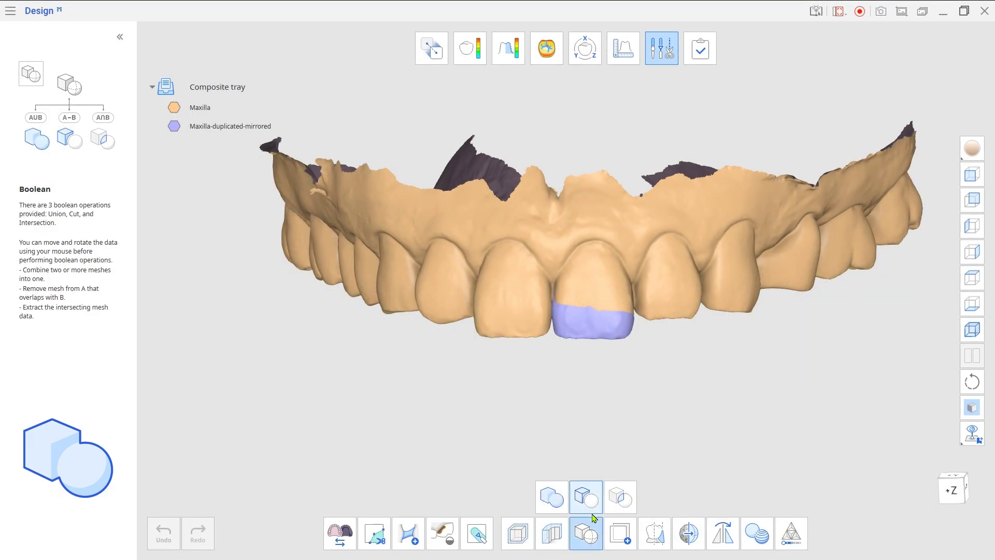
{"action": "left_click", "coordinate": [553, 498]}
{"action": "left_click_drag", "start_coordinate": [450, 300], "coordinate": [324, 171]}
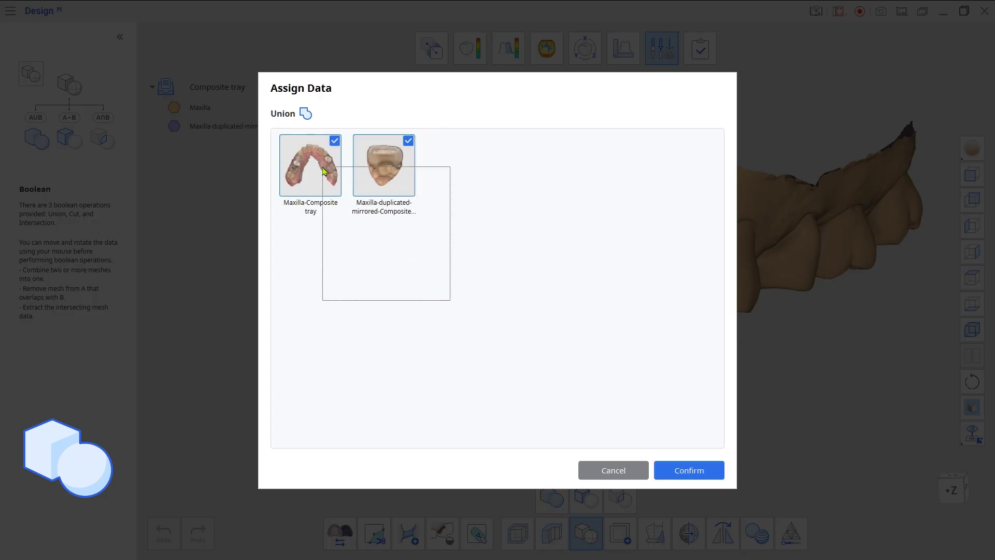
{"action": "left_click", "coordinate": [690, 472]}
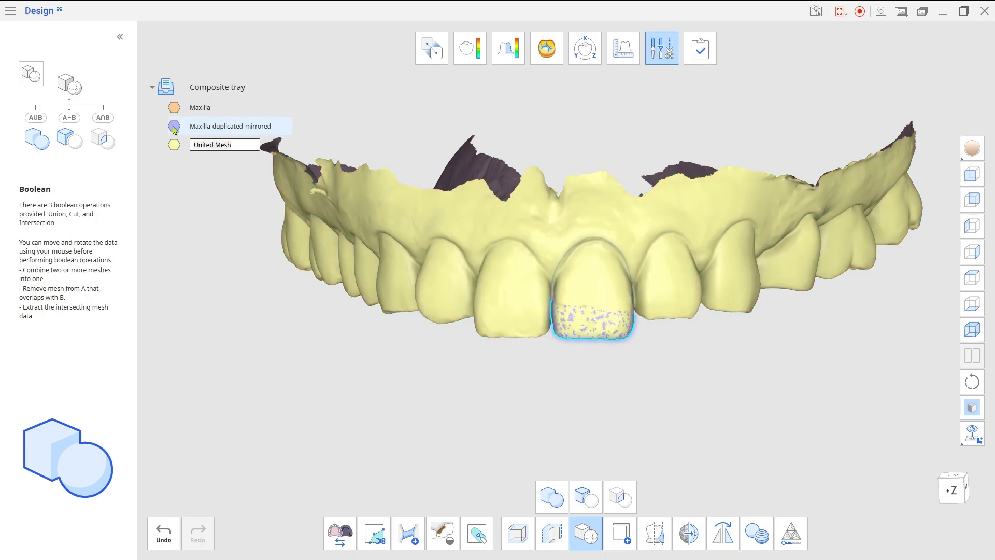
Step: Hide Maxilla and Maxilla-duplicated-mirrored and inspect the United Mesh around the restored central incisor
{"action": "left_click", "coordinate": [174, 126]}
{"action": "left_click", "coordinate": [174, 108]}
{"action": "scroll", "coordinate": [584, 311], "scroll_direction": "up", "scroll_amount": 6}
{"action": "right_click_drag", "start_coordinate": [584, 347], "coordinate": [575, 254]}
{"action": "scroll", "coordinate": [480, 492], "scroll_direction": "down", "scroll_amount": 3}
{"action": "right_click_drag", "start_coordinate": [480, 492], "coordinate": [546, 406]}
{"action": "scroll", "coordinate": [546, 406], "scroll_direction": "down", "scroll_amount": 2}
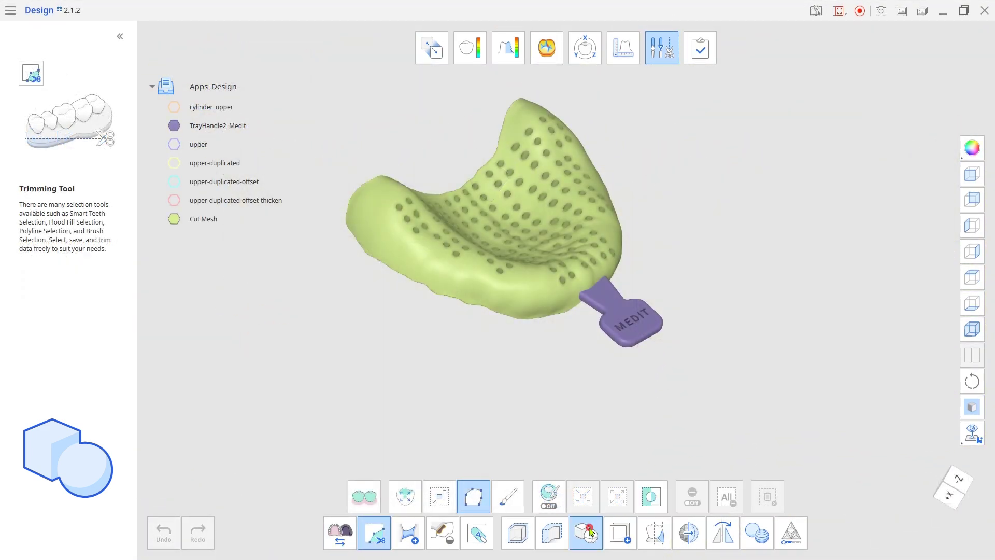
Step: Unite TrayHandle2_Medit and Cut Mesh into one tray with the Boolean Union operation
{"action": "left_click", "coordinate": [590, 531]}
{"action": "left_click", "coordinate": [564, 507]}
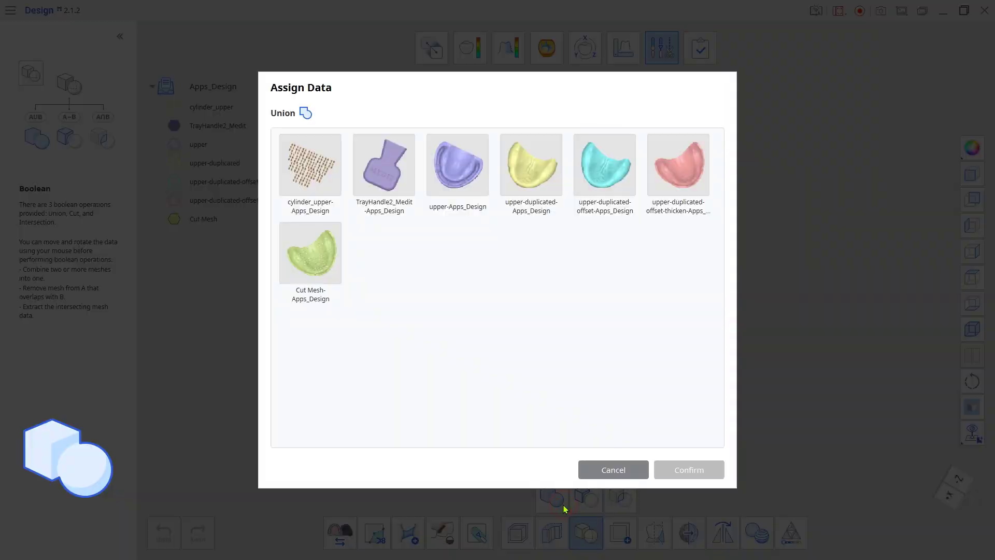
{"action": "left_click", "coordinate": [322, 279]}
{"action": "left_click", "coordinate": [685, 469]}
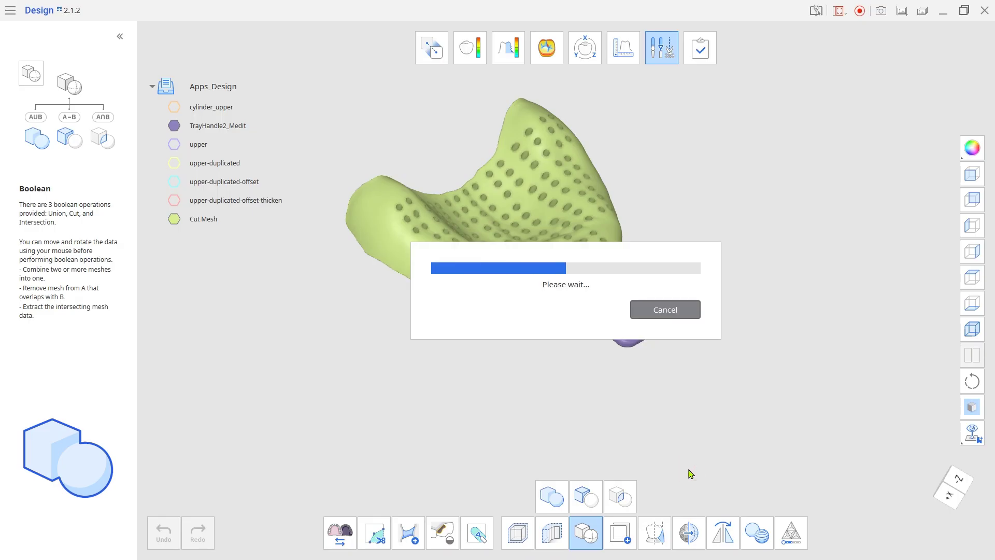
Step: Hide Cut Mesh and TrayHandle2_Medit and inspect the united tray with its handle
{"action": "left_click", "coordinate": [175, 219]}
{"action": "left_click", "coordinate": [174, 125]}
{"action": "right_click_drag", "start_coordinate": [371, 309], "coordinate": [524, 407]}
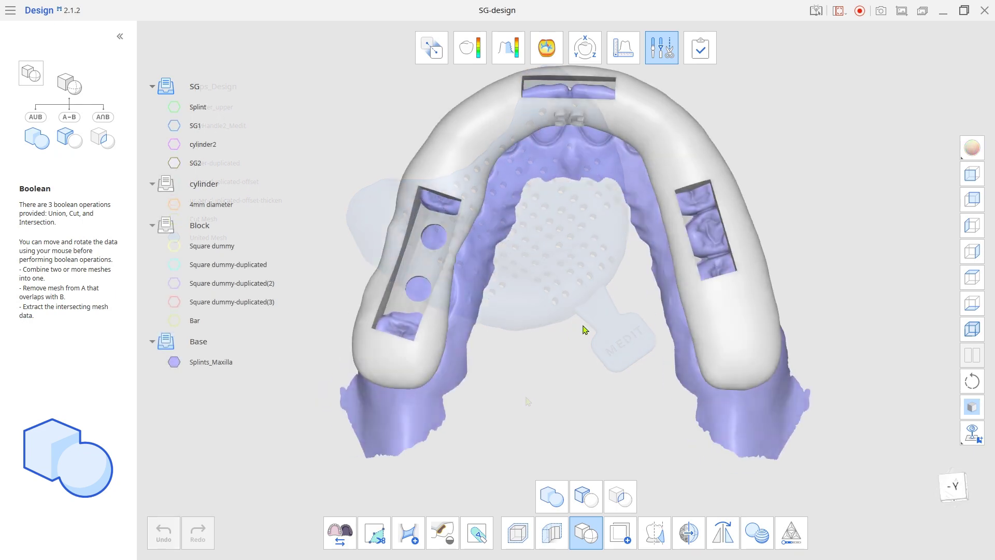
Step: Unite SG2 with the Bar into a mesh named Final SG and hide the original SG2
{"action": "left_click", "coordinate": [555, 495]}
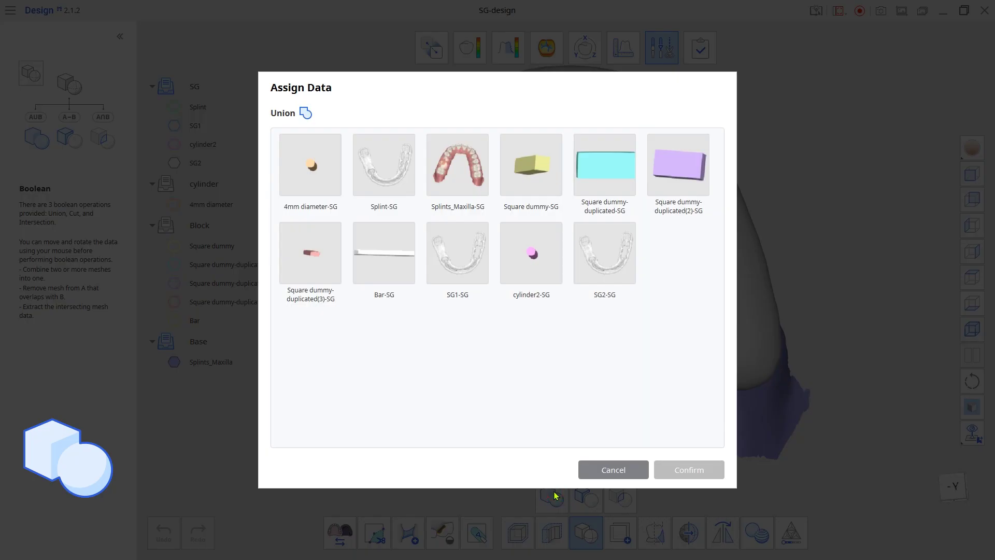
{"action": "left_click", "coordinate": [392, 282]}
{"action": "left_click", "coordinate": [668, 474]}
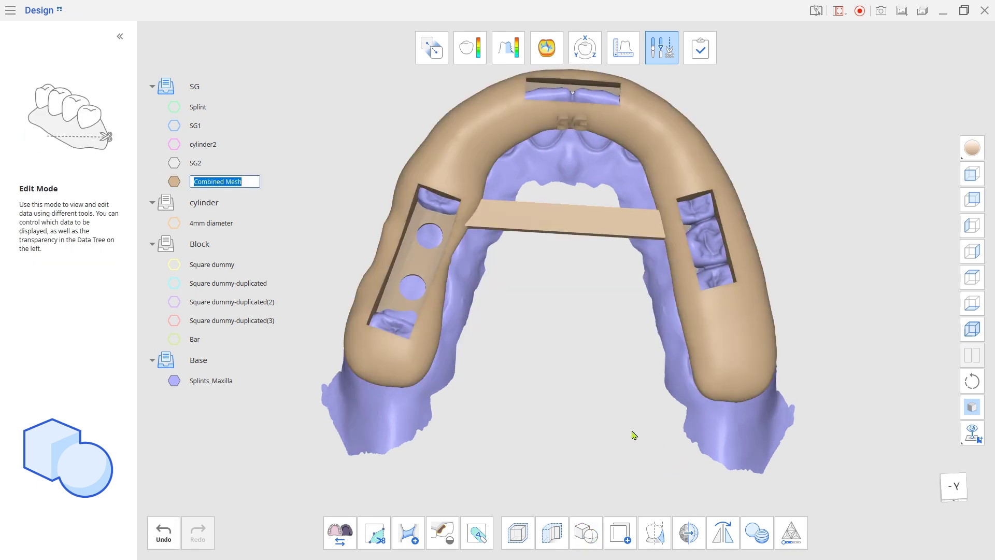
{"action": "left_click", "coordinate": [175, 162]}
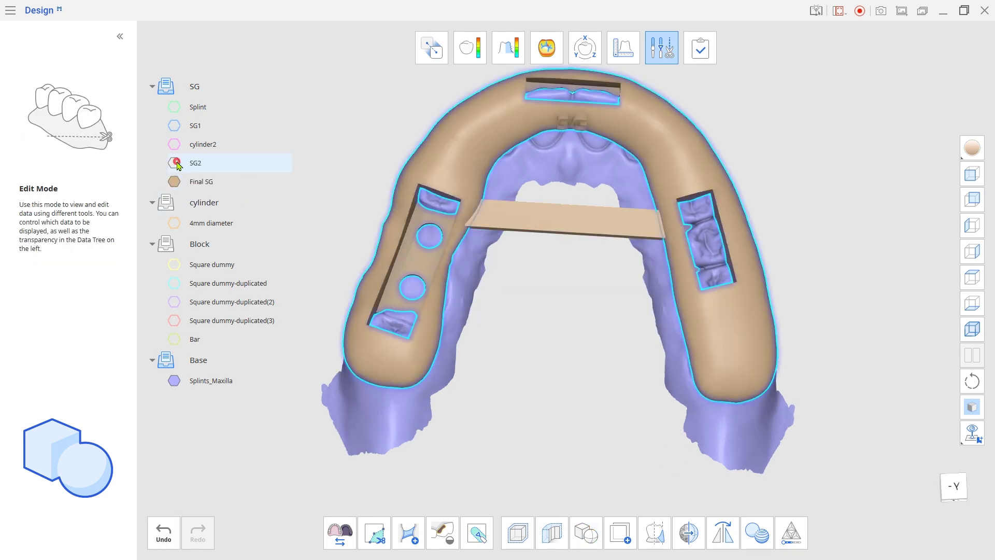
{"action": "right_click_drag", "start_coordinate": [554, 398], "coordinate": [527, 356]}
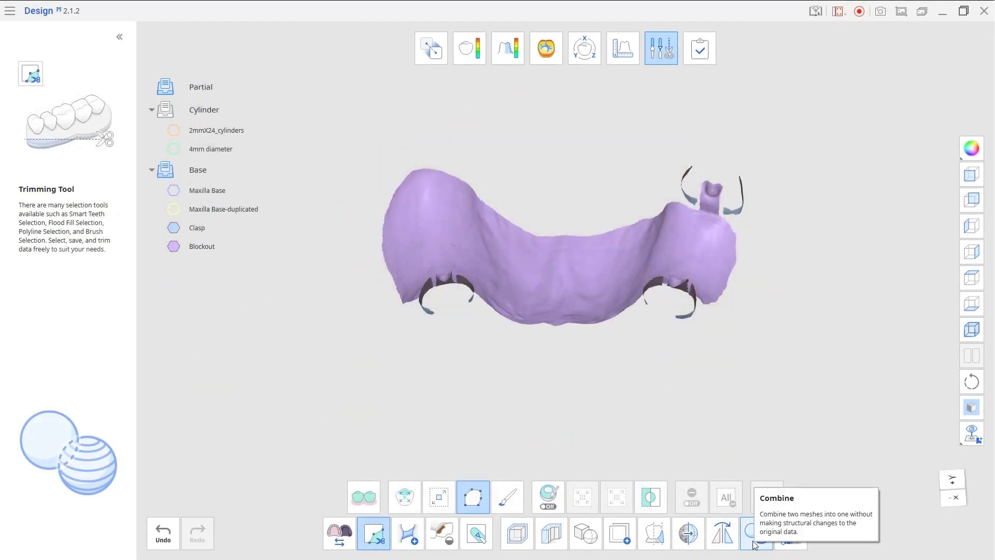
Step: Combine the Clasp and Blockout meshes into one mesh and hide the two originals
{"action": "left_click", "coordinate": [754, 537]}
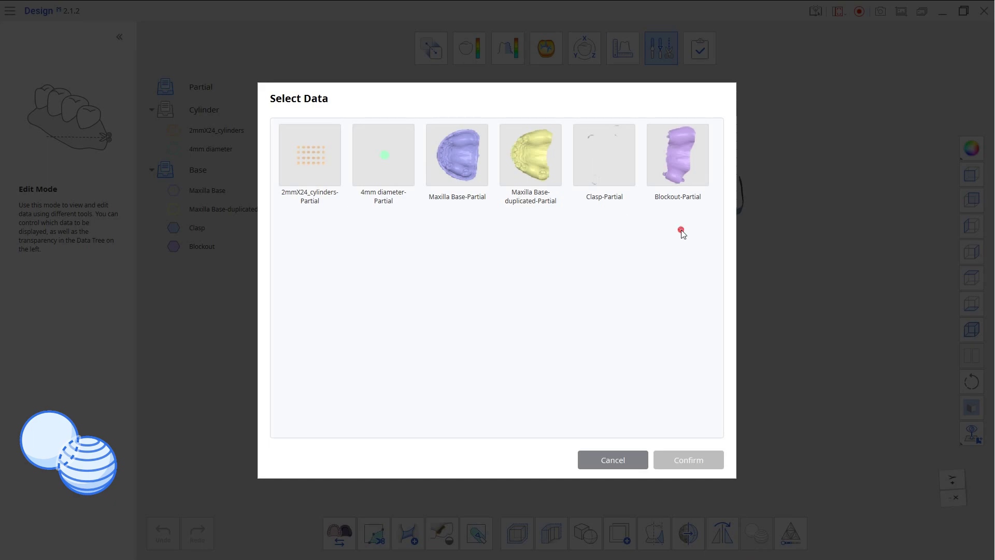
{"action": "left_click_drag", "start_coordinate": [682, 233], "coordinate": [603, 157]}
{"action": "left_click", "coordinate": [683, 461]}
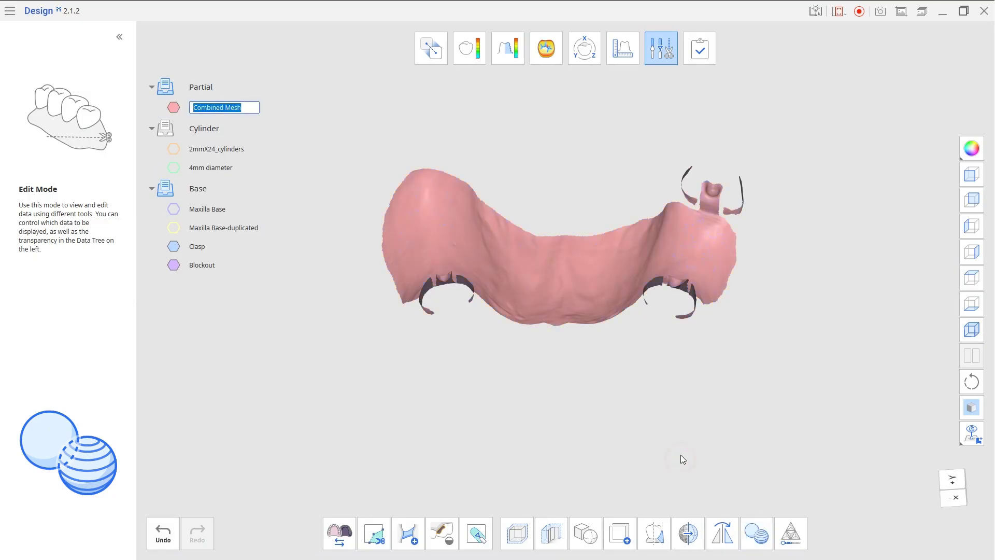
{"action": "left_click", "coordinate": [653, 454]}
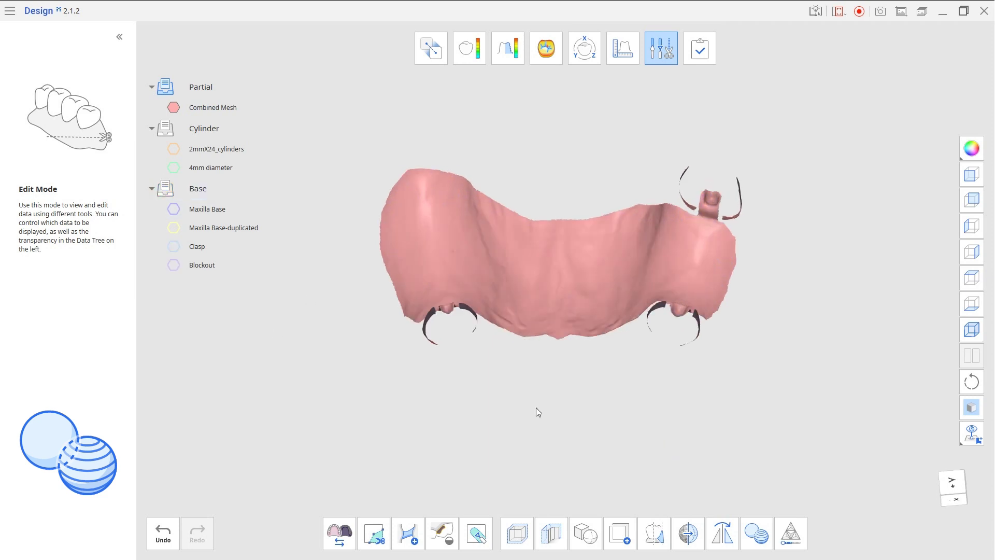
{"action": "right_click_drag", "start_coordinate": [536, 409], "coordinate": [549, 417]}
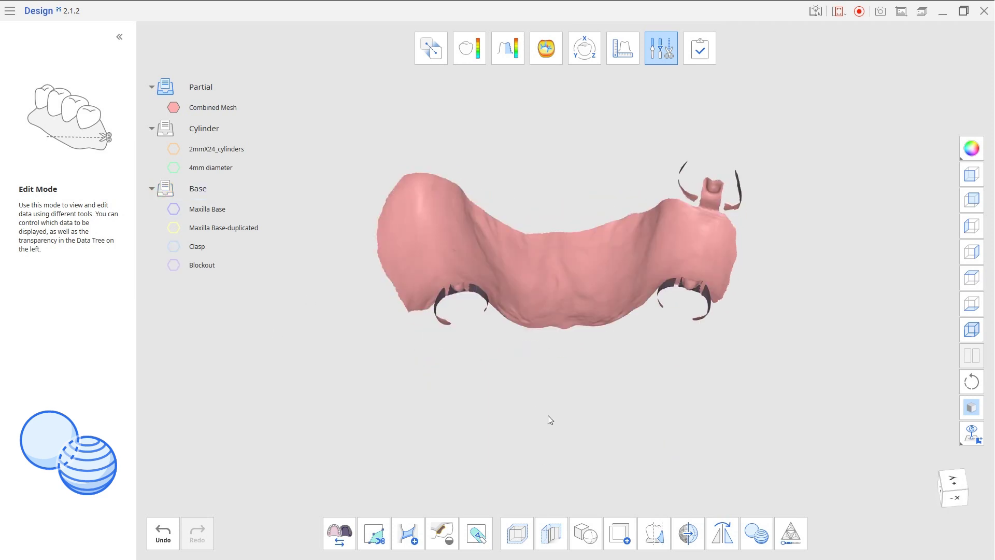
Step: Bridge the two detached clasp arms to the central post of the Combined Mesh
{"action": "left_click", "coordinate": [409, 531]}
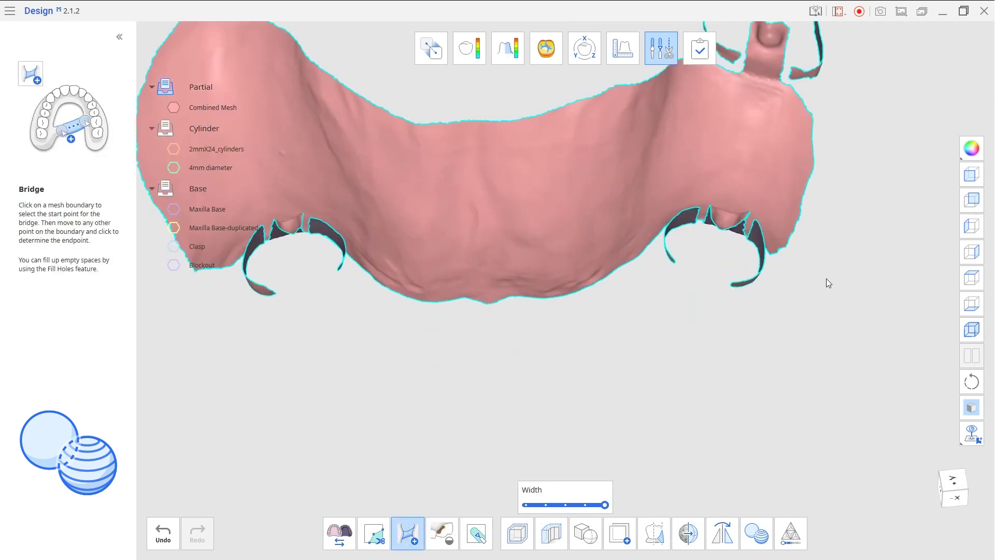
{"action": "right_click_drag", "start_coordinate": [828, 283], "coordinate": [688, 322]}
{"action": "left_click", "coordinate": [587, 284]}
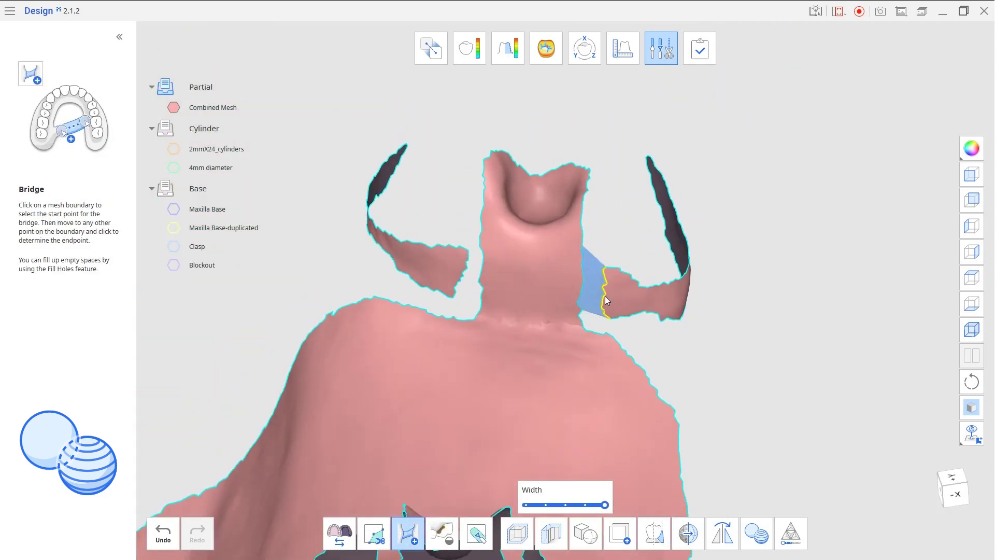
{"action": "left_click", "coordinate": [605, 297]}
{"action": "right_click_drag", "start_coordinate": [463, 277], "coordinate": [477, 241]}
{"action": "left_click", "coordinate": [473, 256]}
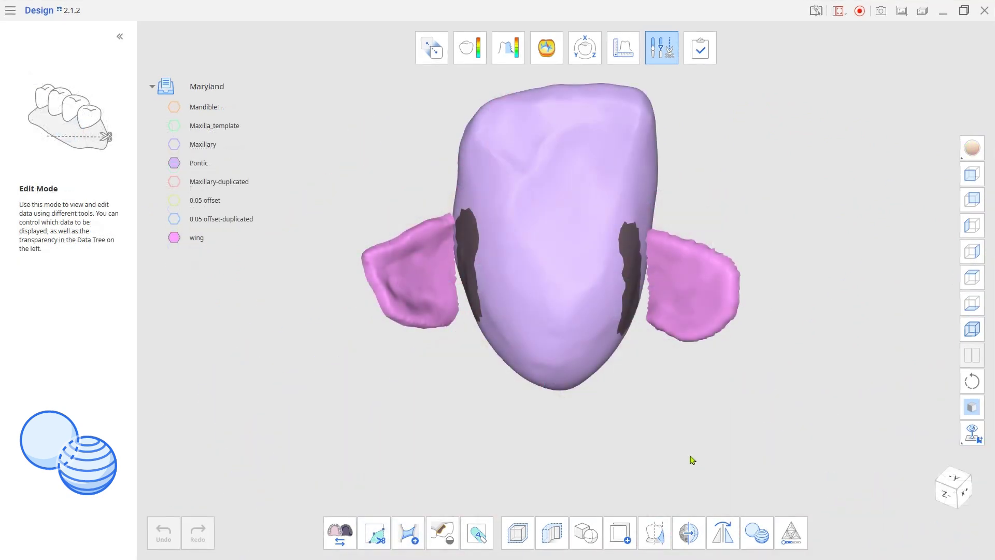
Step: Combine the Pontic and wing meshes of the Maryland case into one mesh and hide the originals
{"action": "left_click", "coordinate": [758, 532]}
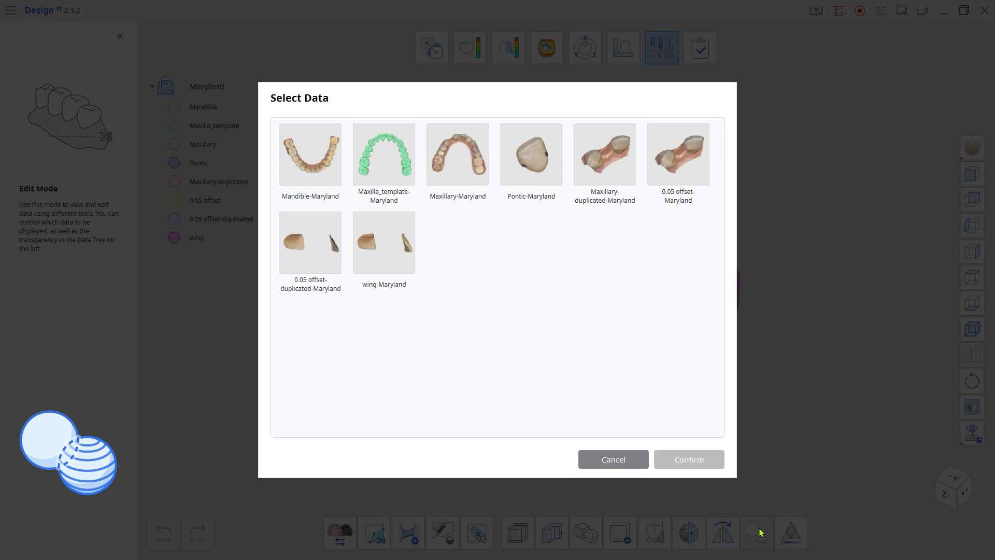
{"action": "left_click", "coordinate": [521, 178]}
{"action": "left_click", "coordinate": [683, 458]}
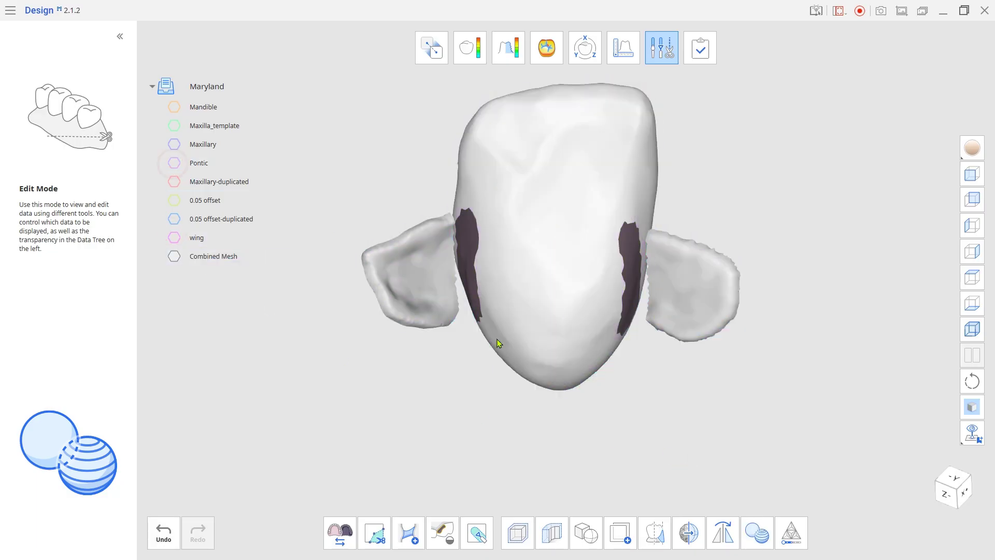
Step: Bridge both detached wings of the Maryland Combined Mesh to the open edges on each side of the pontic
{"action": "right_click_drag", "start_coordinate": [497, 343], "coordinate": [518, 290]}
{"action": "left_click", "coordinate": [415, 528]}
{"action": "left_click", "coordinate": [448, 258]}
{"action": "left_click", "coordinate": [481, 222]}
{"action": "left_click", "coordinate": [780, 256]}
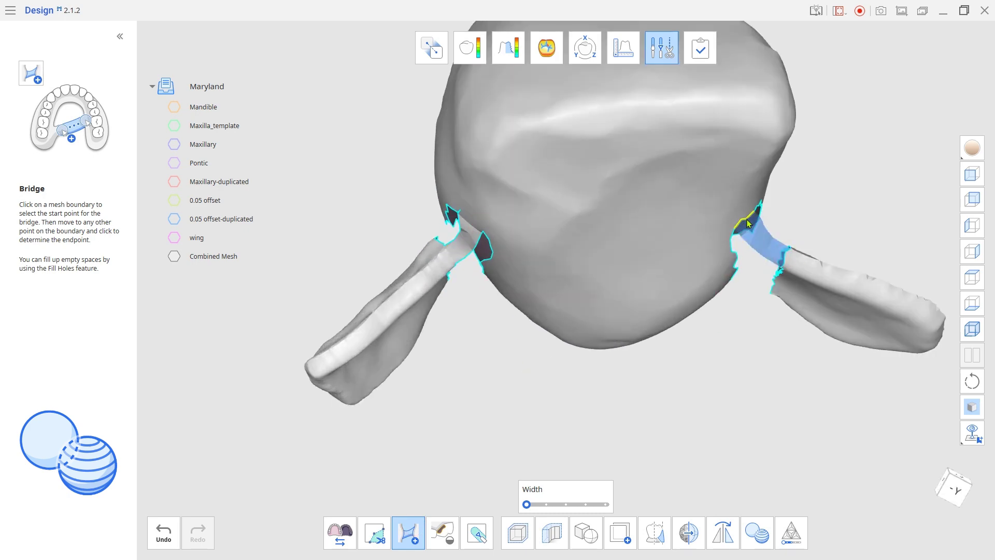
{"action": "left_click", "coordinate": [746, 220]}
{"action": "right_click_drag", "start_coordinate": [622, 234], "coordinate": [570, 208]}
{"action": "right_click_drag", "start_coordinate": [463, 282], "coordinate": [568, 411]}
Step: Fill the remaining holes around the wing bridges, with a maximum hole perimeter of 50 mm and neighboring colors used
{"action": "left_click", "coordinate": [443, 532]}
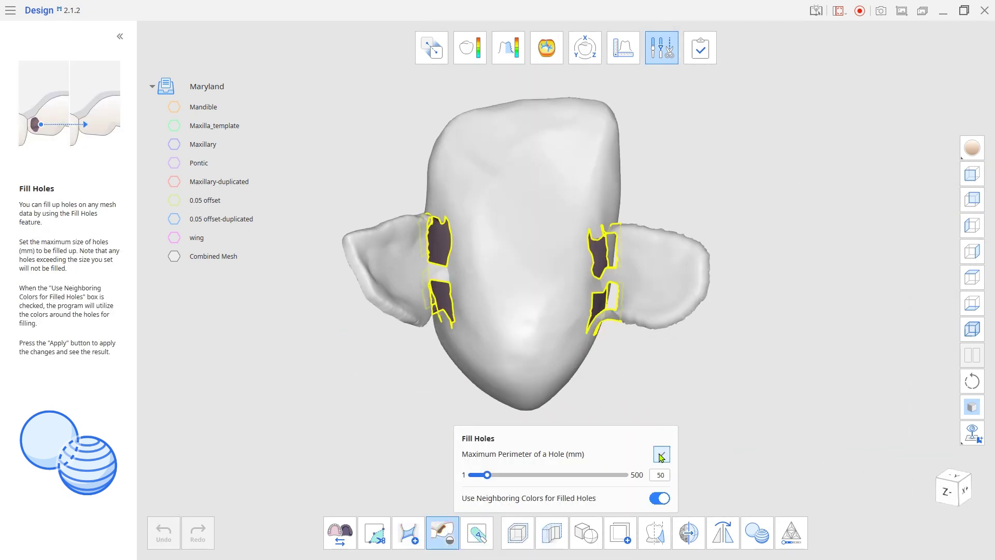
{"action": "left_click", "coordinate": [662, 454]}
{"action": "right_click_drag", "start_coordinate": [489, 484], "coordinate": [583, 387]}
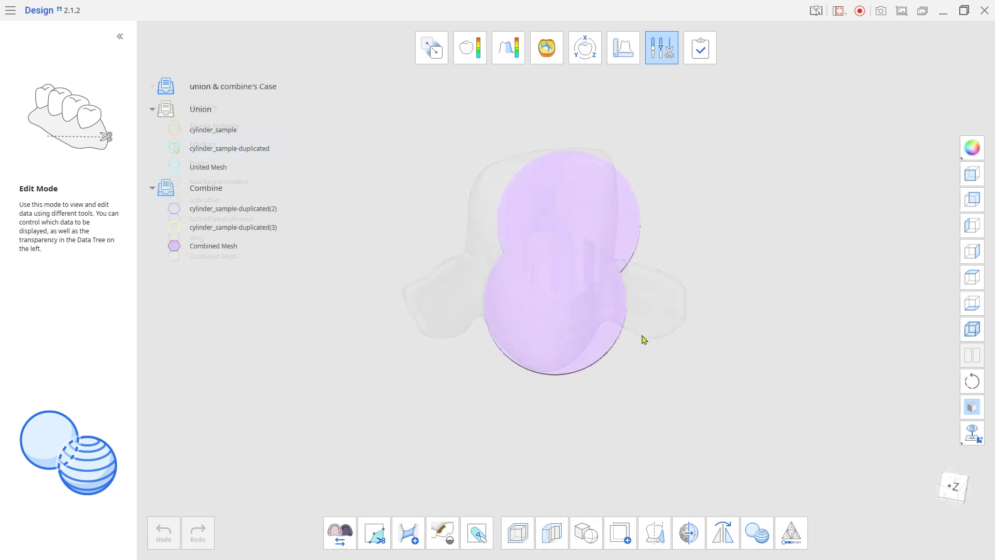
{"action": "right_click_drag", "start_coordinate": [639, 338], "coordinate": [562, 402]}
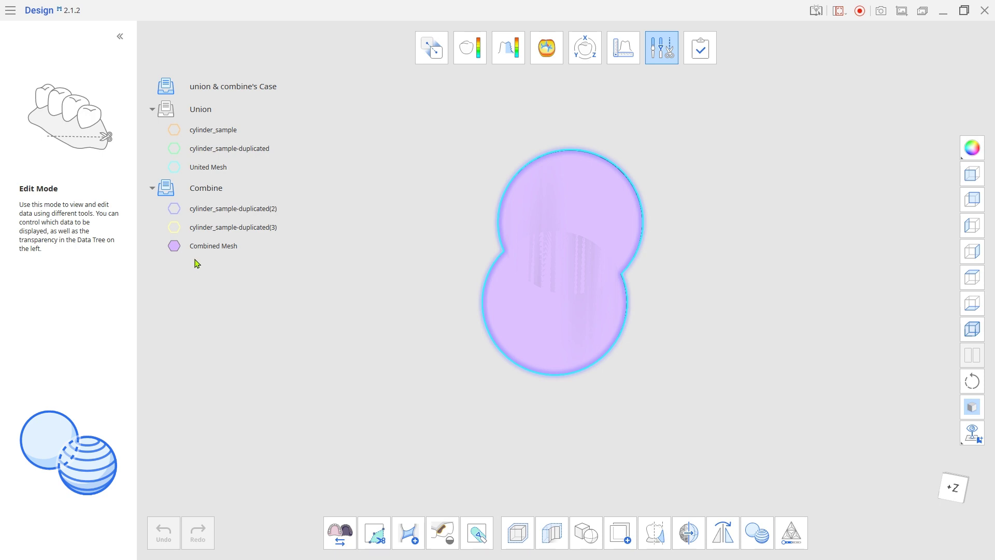
Step: Duplicate only the lower cylinder of the Combined Mesh as a separate mesh and hide the Combine group to inspect it
{"action": "left_click", "coordinate": [617, 543]}
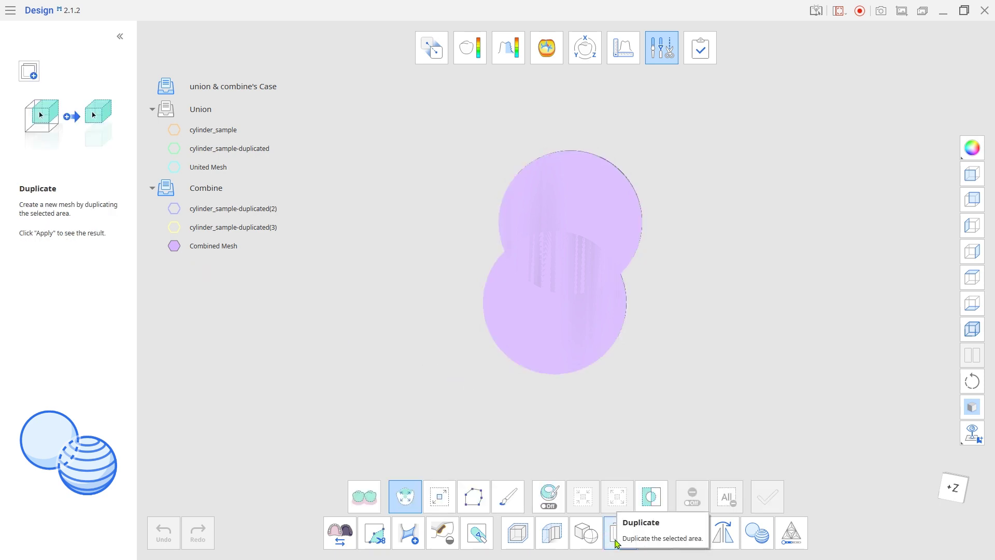
{"action": "left_click", "coordinate": [541, 366]}
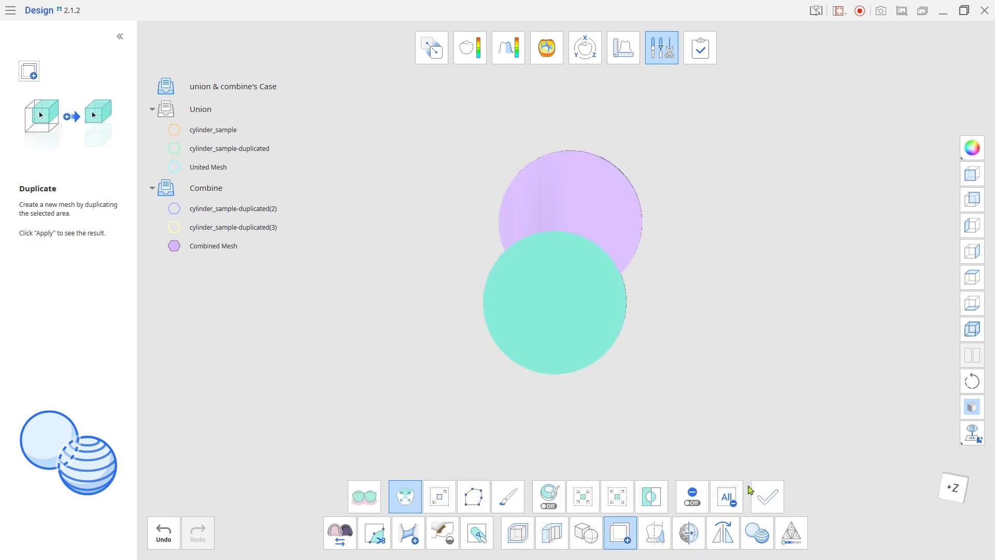
{"action": "left_click", "coordinate": [765, 495]}
{"action": "left_click", "coordinate": [164, 207]}
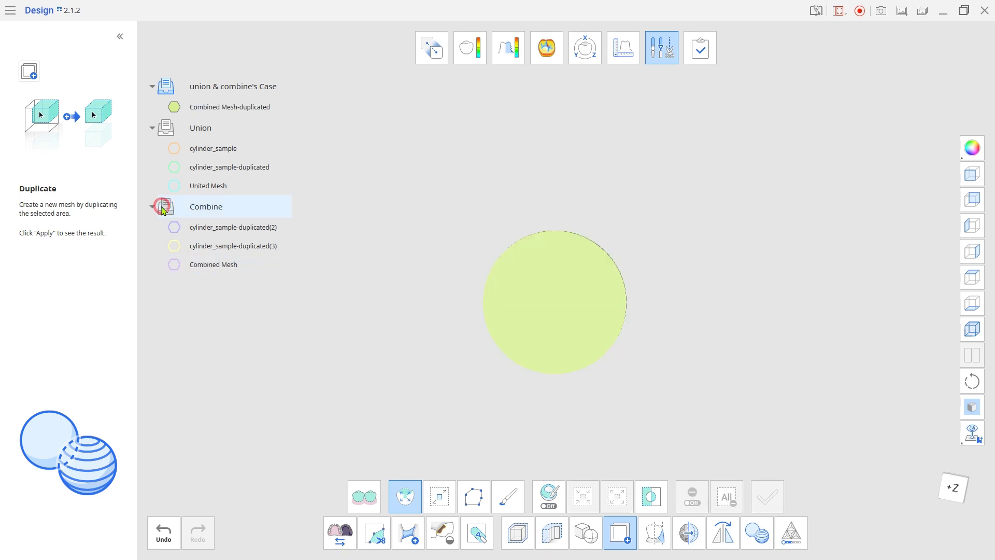
{"action": "right_click_drag", "start_coordinate": [435, 305], "coordinate": [318, 406]}
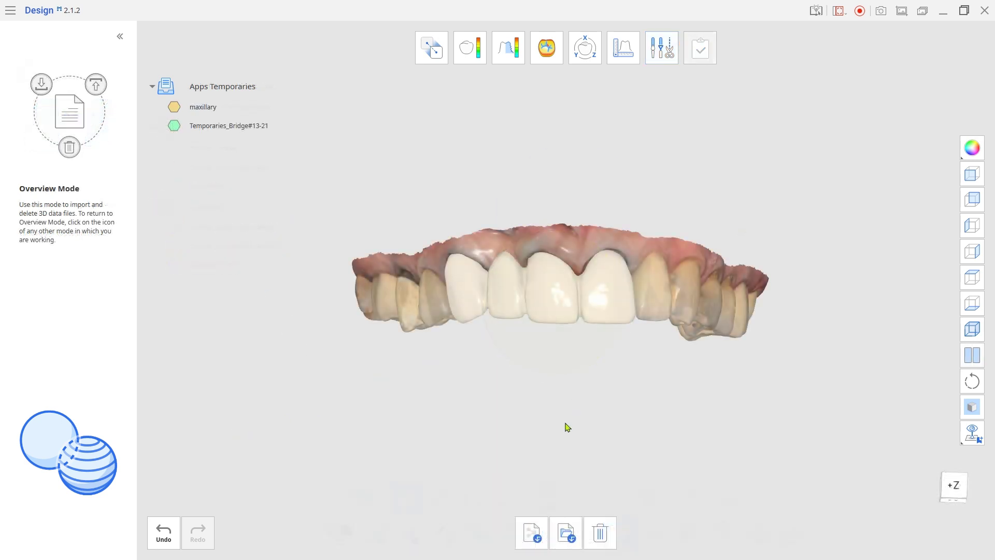
{"action": "right_click_drag", "start_coordinate": [565, 424], "coordinate": [794, 275]}
Step: Show the Apps Temporaries case in solid colours and combine maxillary with Temporaries_Bridge#13-21 into one mesh, hiding both originals
{"action": "left_click", "coordinate": [972, 147]}
{"action": "left_click", "coordinate": [951, 193]}
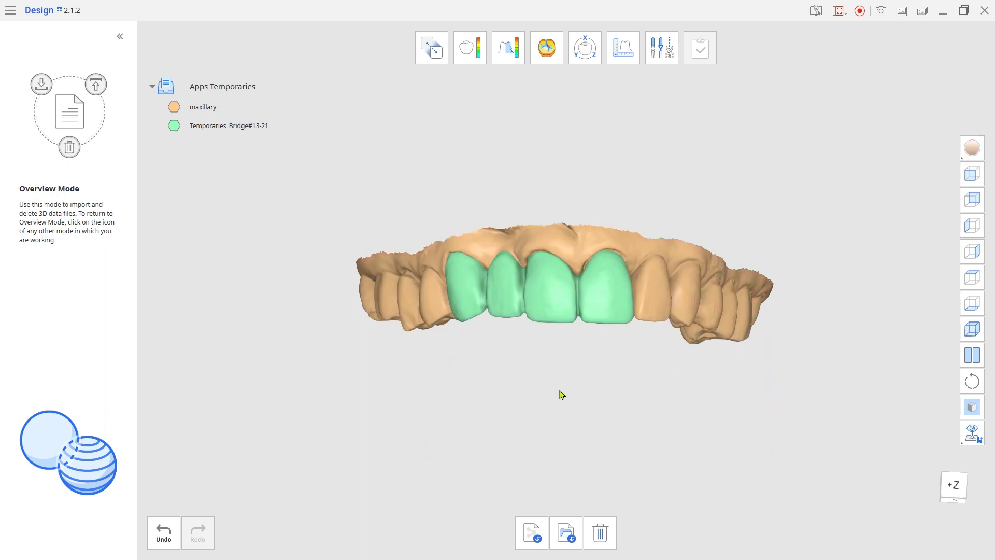
{"action": "left_click", "coordinate": [670, 63]}
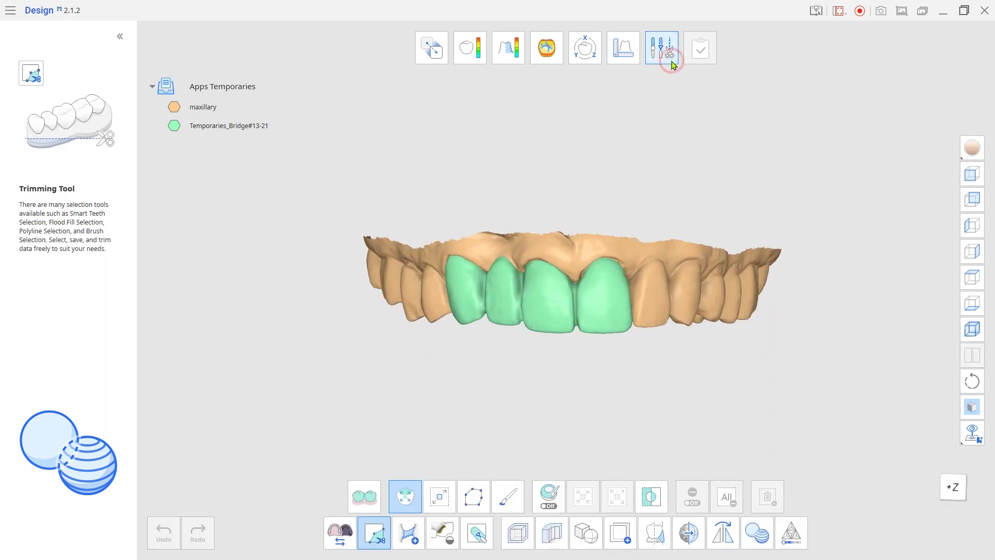
{"action": "left_click", "coordinate": [756, 540]}
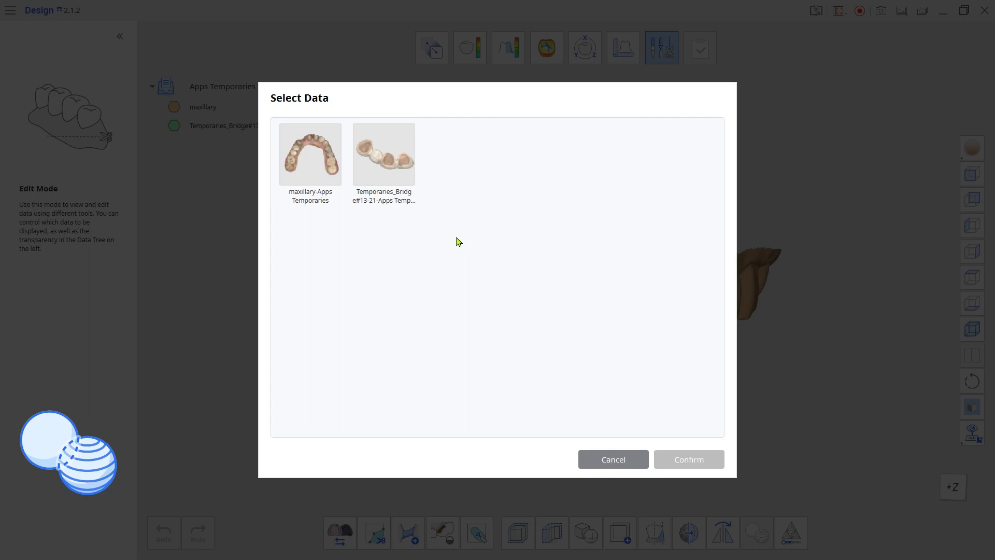
{"action": "left_click", "coordinate": [310, 154]}
{"action": "left_click", "coordinate": [383, 154]}
{"action": "left_click", "coordinate": [680, 459]}
{"action": "right_click_drag", "start_coordinate": [679, 459], "coordinate": [583, 435]}
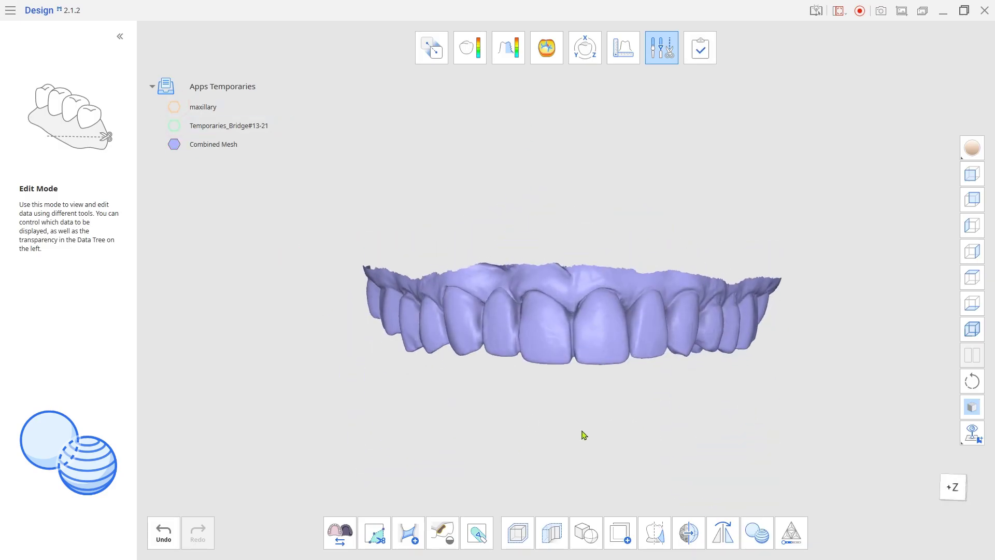